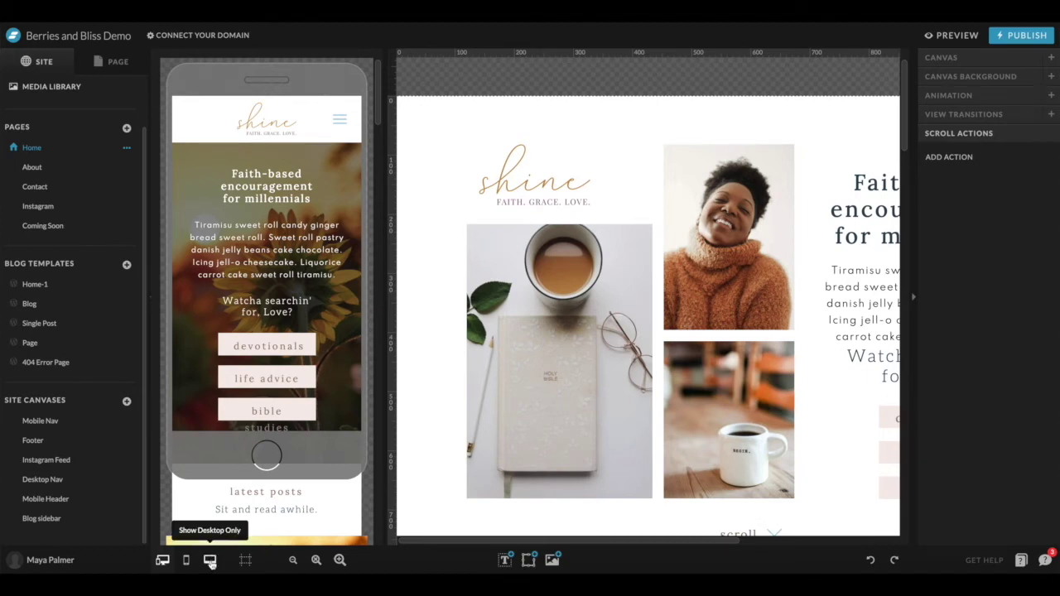
Switch the Home page to the desktop-only layout and open the Desktop Nav canvas for editing
{"action": "left_click", "coordinate": [209, 562]}
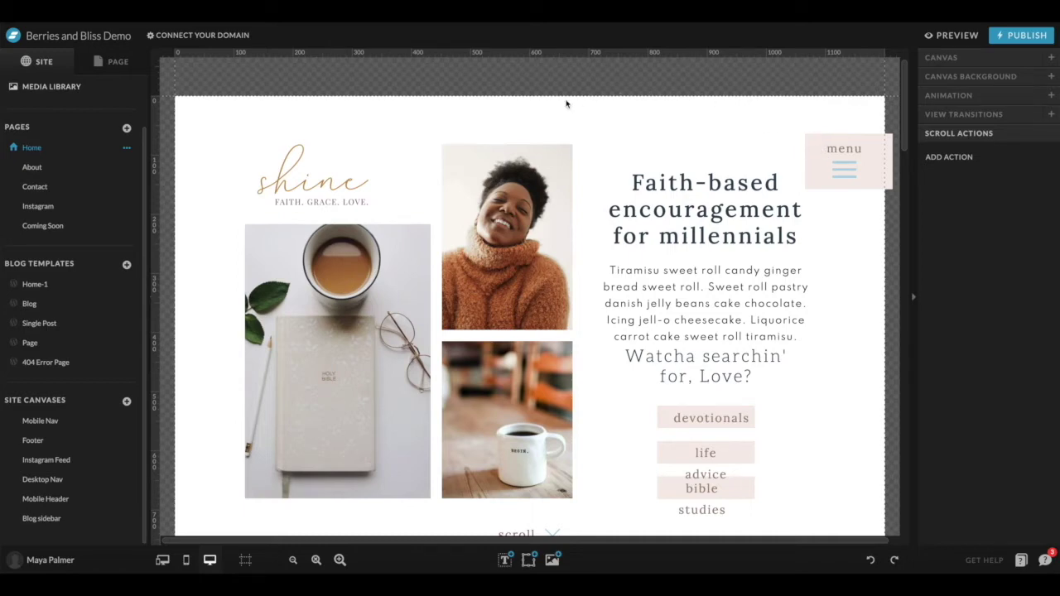
{"action": "mouse_move", "coordinate": [519, 99]}
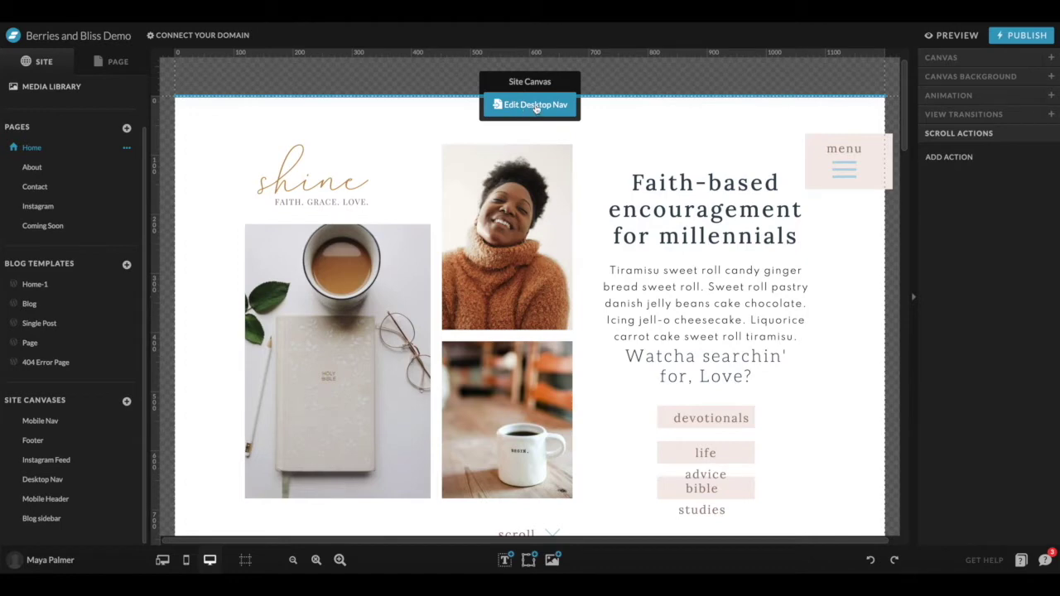
{"action": "left_click", "coordinate": [534, 105]}
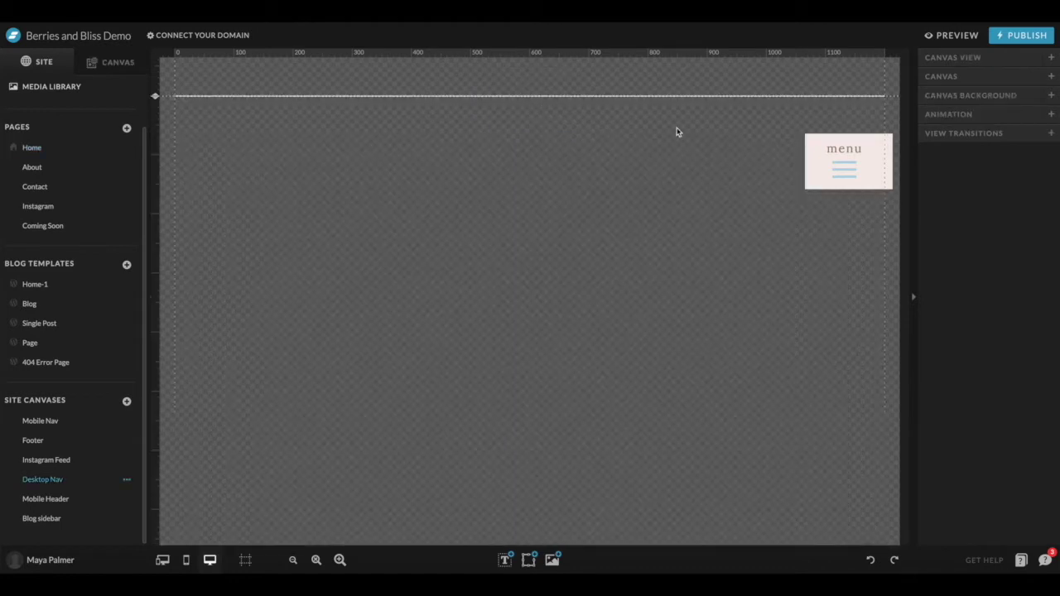
Inspect the menu box's background colour, then show the Desktop Nav layers and select the menu text
{"action": "left_click", "coordinate": [808, 150]}
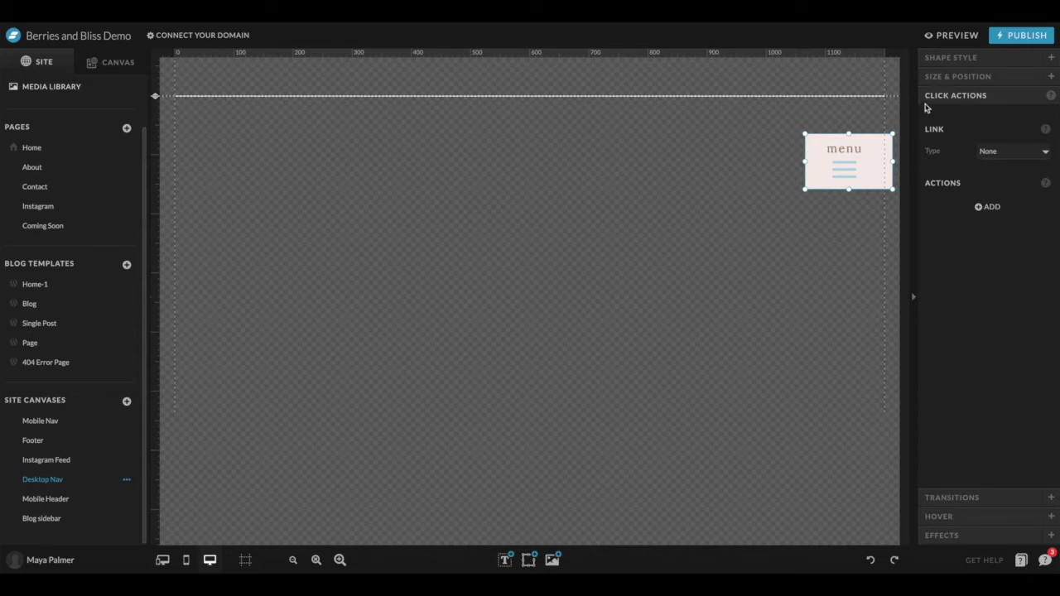
{"action": "left_click", "coordinate": [939, 57]}
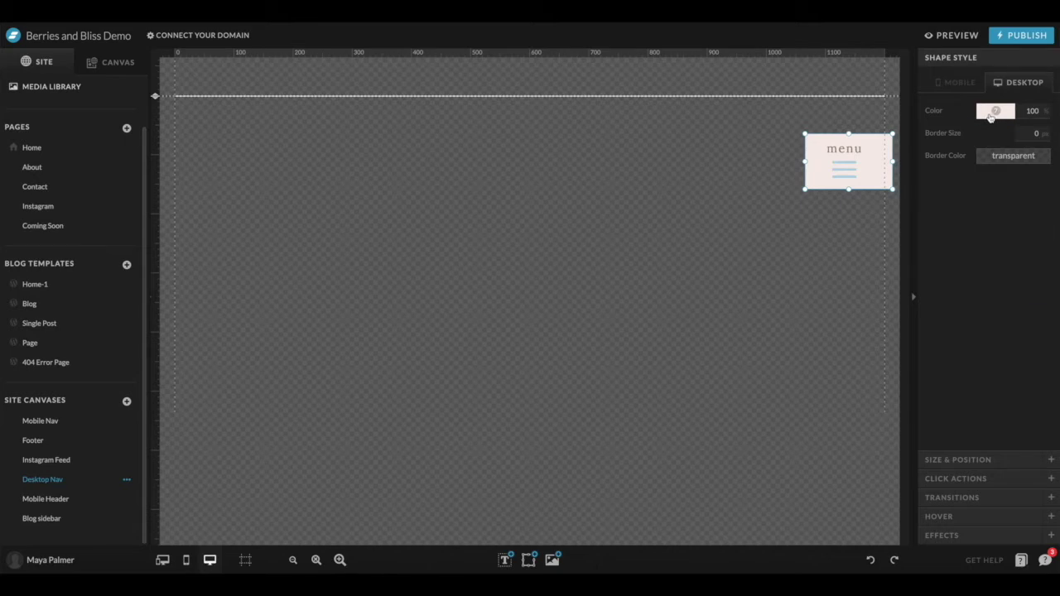
{"action": "left_click", "coordinate": [990, 116]}
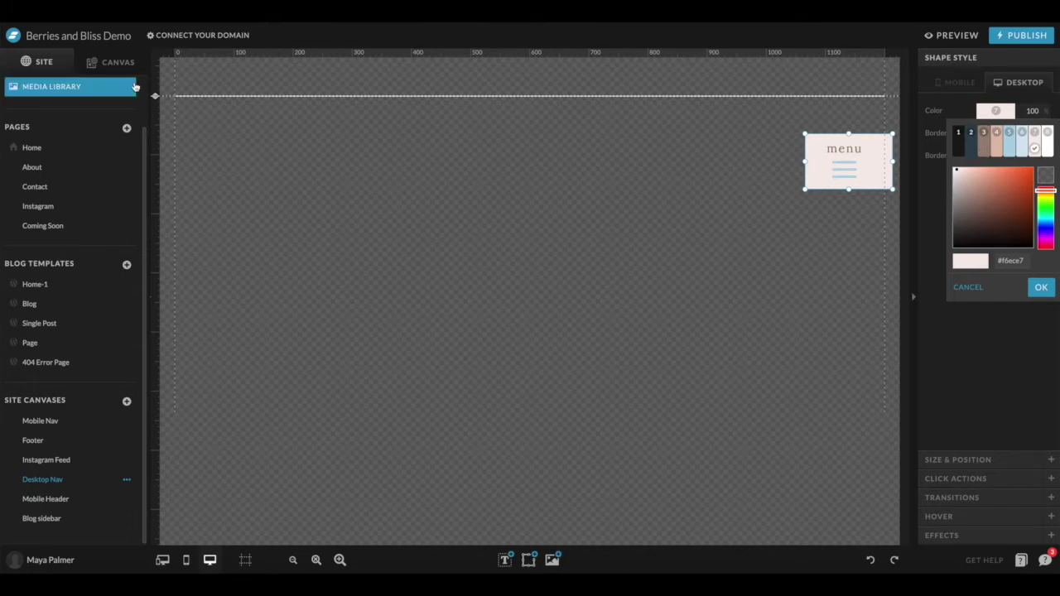
{"action": "left_click", "coordinate": [111, 62]}
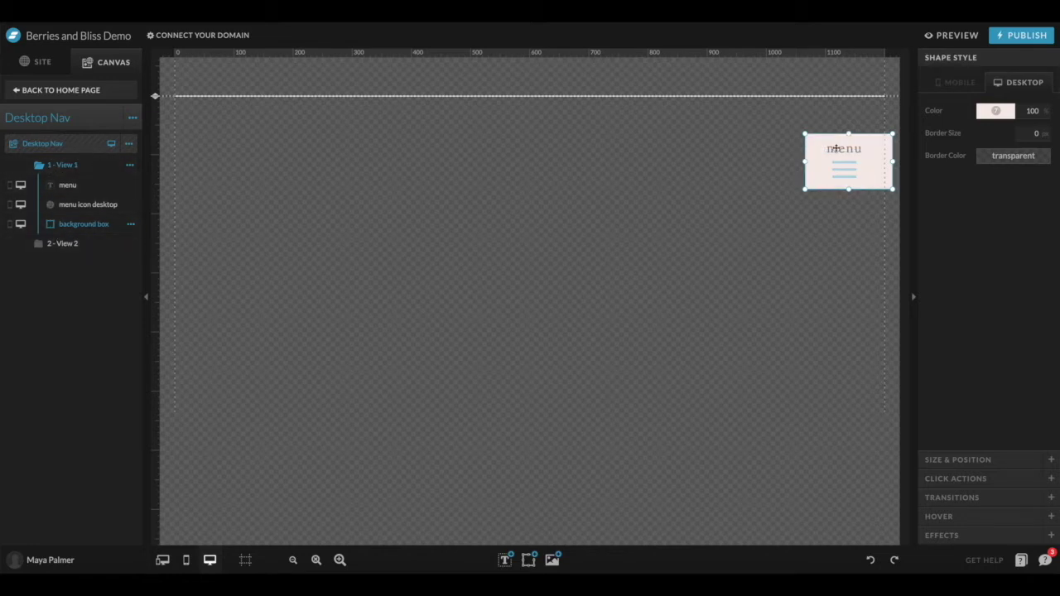
{"action": "left_click", "coordinate": [836, 148]}
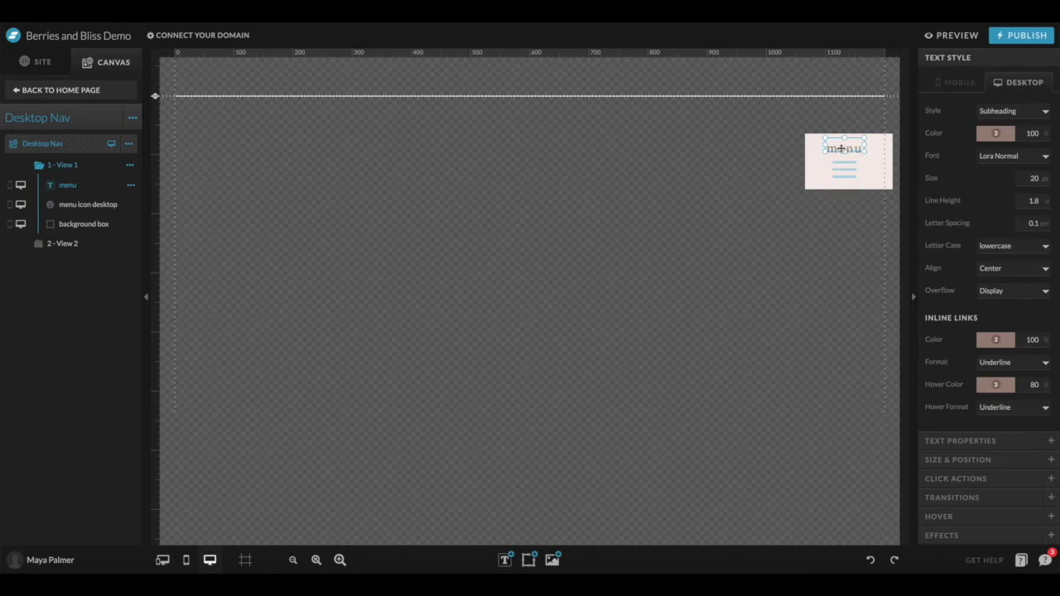
{"action": "double_click", "coordinate": [840, 148]}
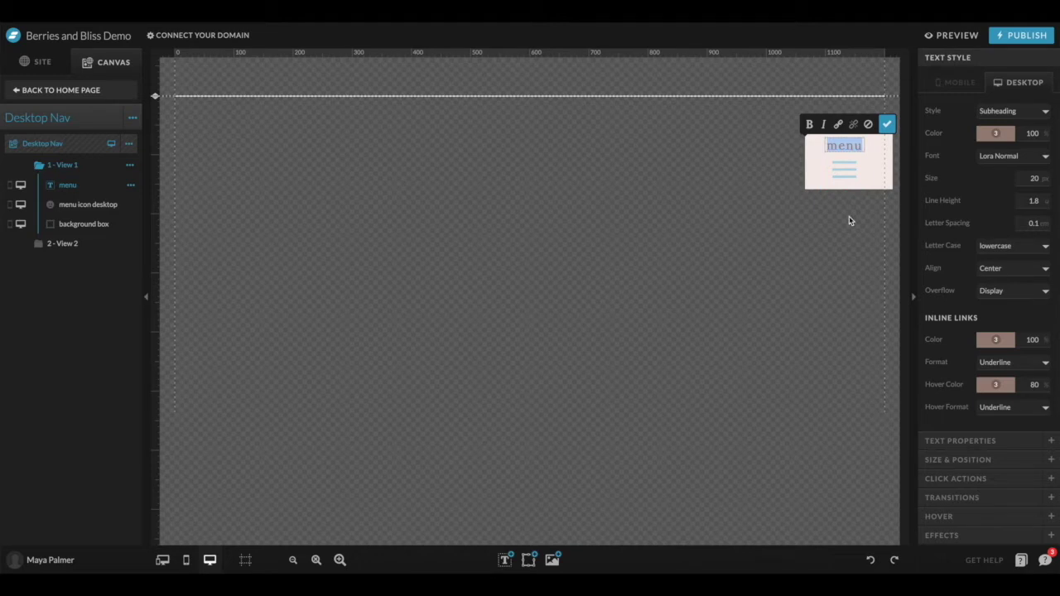
{"action": "left_click", "coordinate": [883, 127]}
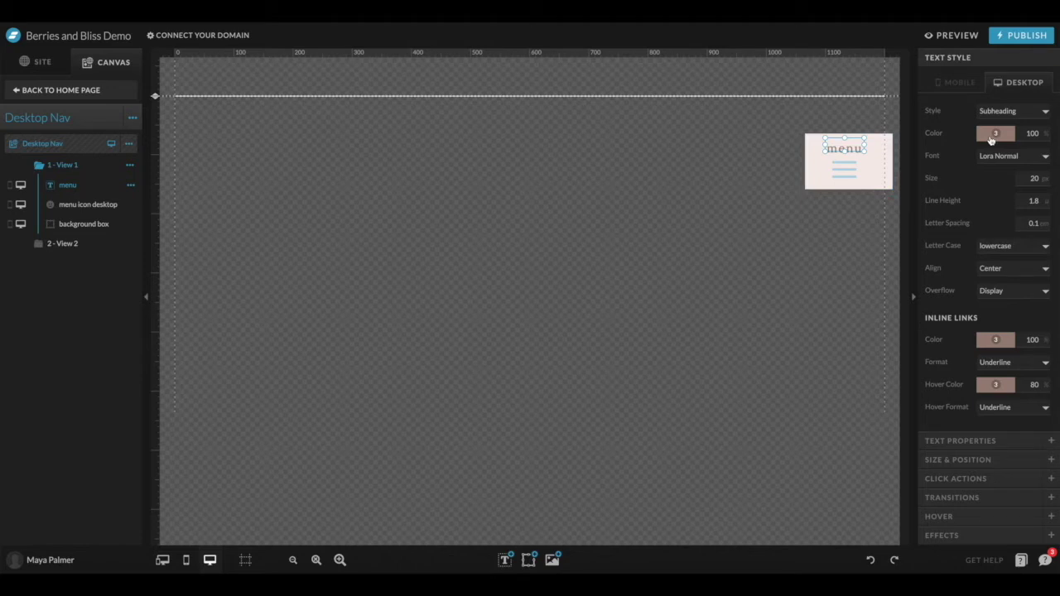
{"action": "left_click", "coordinate": [850, 174]}
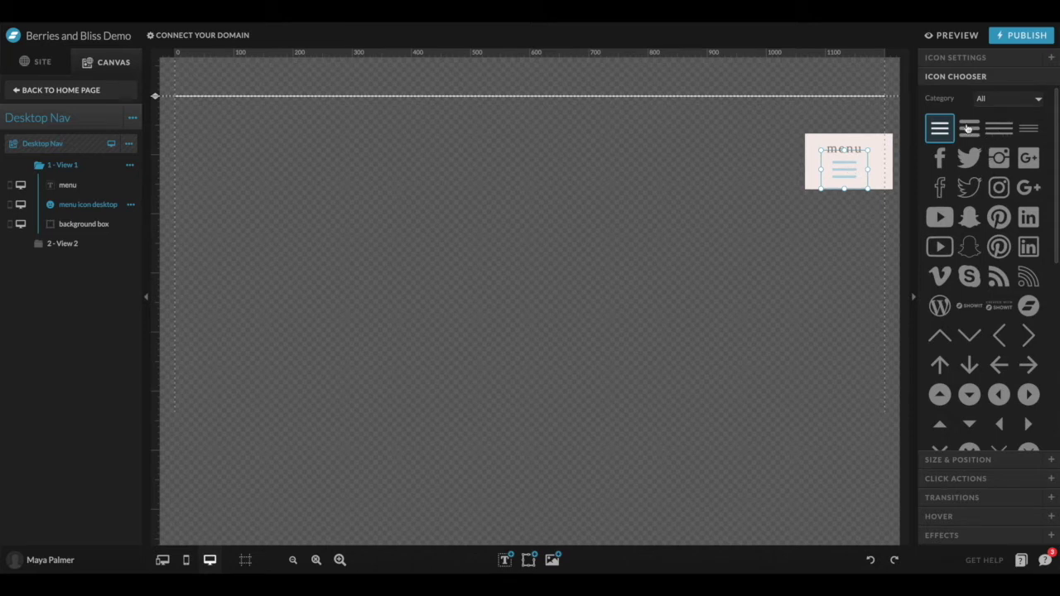
Make the hamburger icon dark brown, then open View 2 and select its home item
{"action": "left_click", "coordinate": [955, 57]}
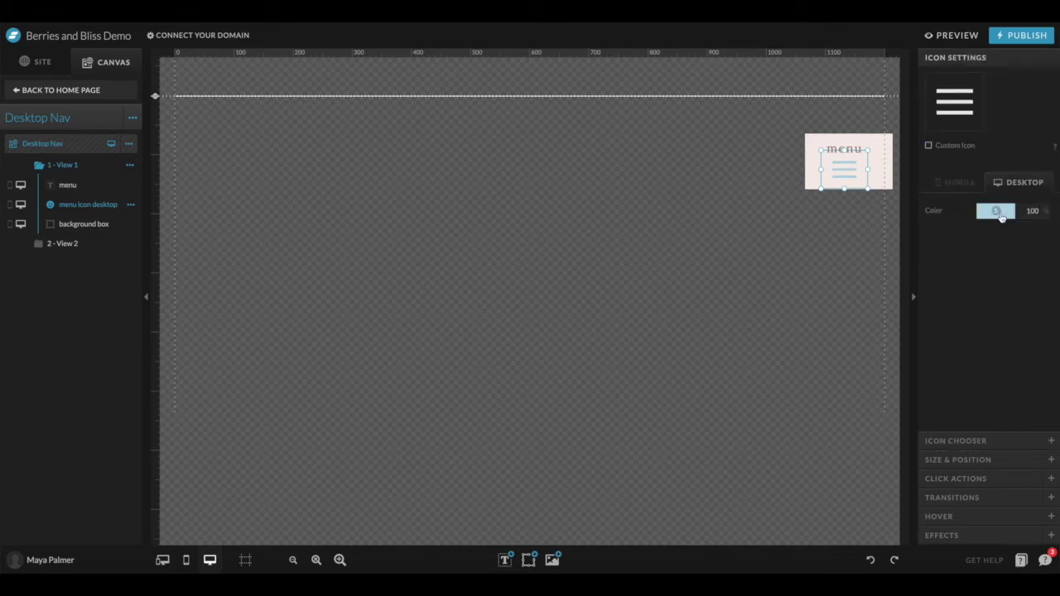
{"action": "left_click", "coordinate": [1000, 213]}
{"action": "left_click", "coordinate": [983, 232]}
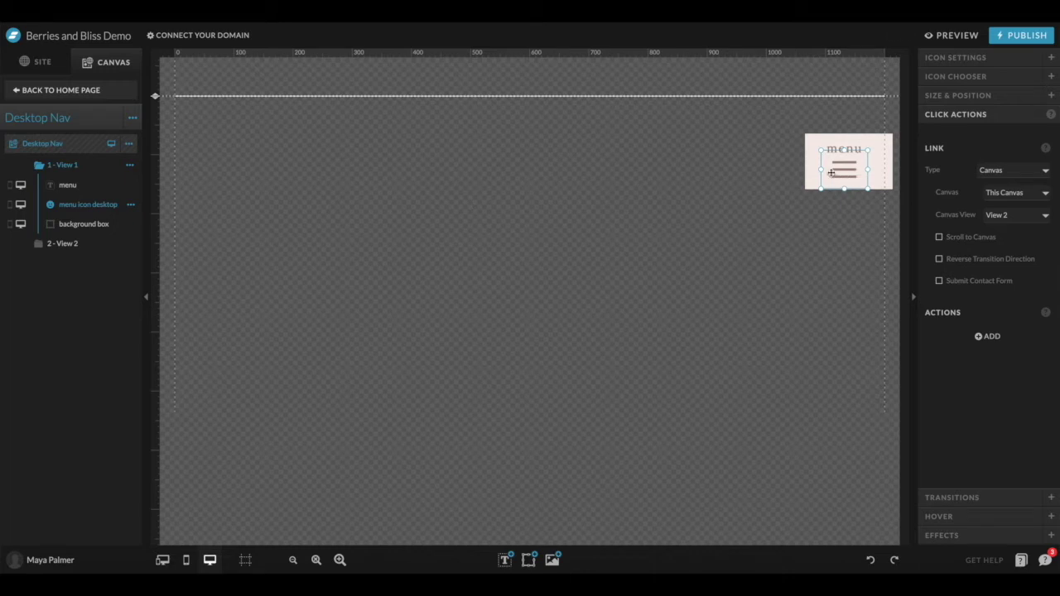
{"action": "left_click", "coordinate": [66, 243]}
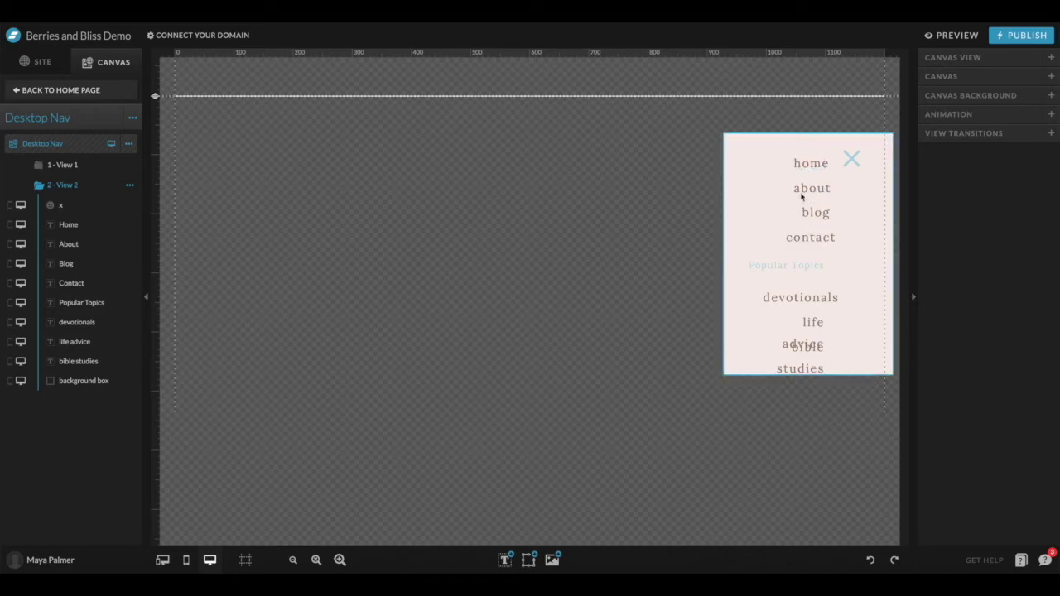
{"action": "left_click", "coordinate": [806, 164]}
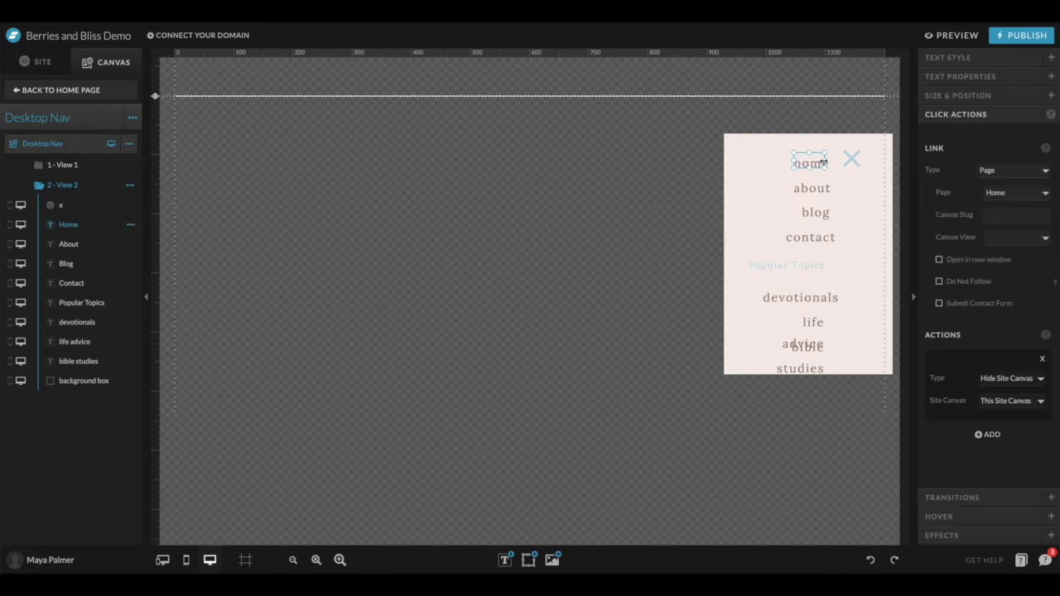
Widen the home text box and review its text colour and font settings
{"action": "left_click_drag", "start_coordinate": [823, 163], "coordinate": [833, 162]}
{"action": "left_click", "coordinate": [941, 60]}
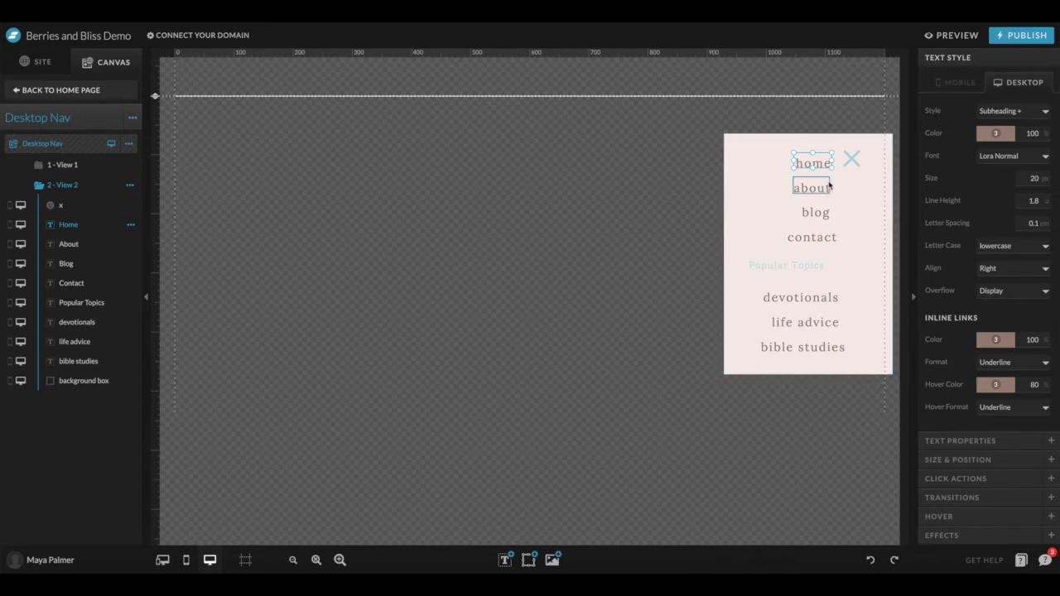
{"action": "left_click", "coordinate": [995, 135]}
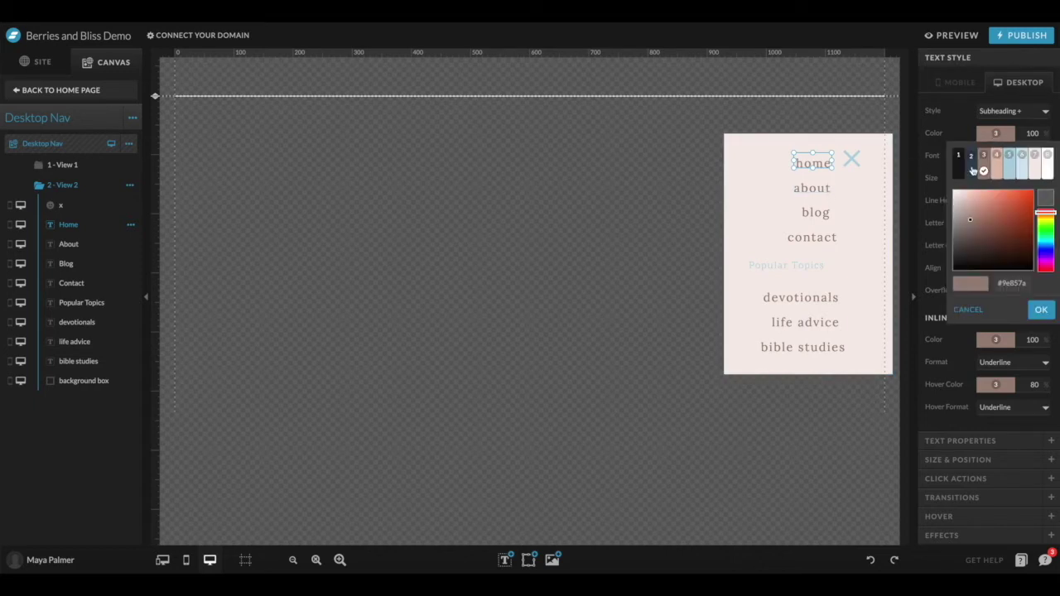
{"action": "left_click", "coordinate": [971, 158]}
{"action": "left_click", "coordinate": [993, 165]}
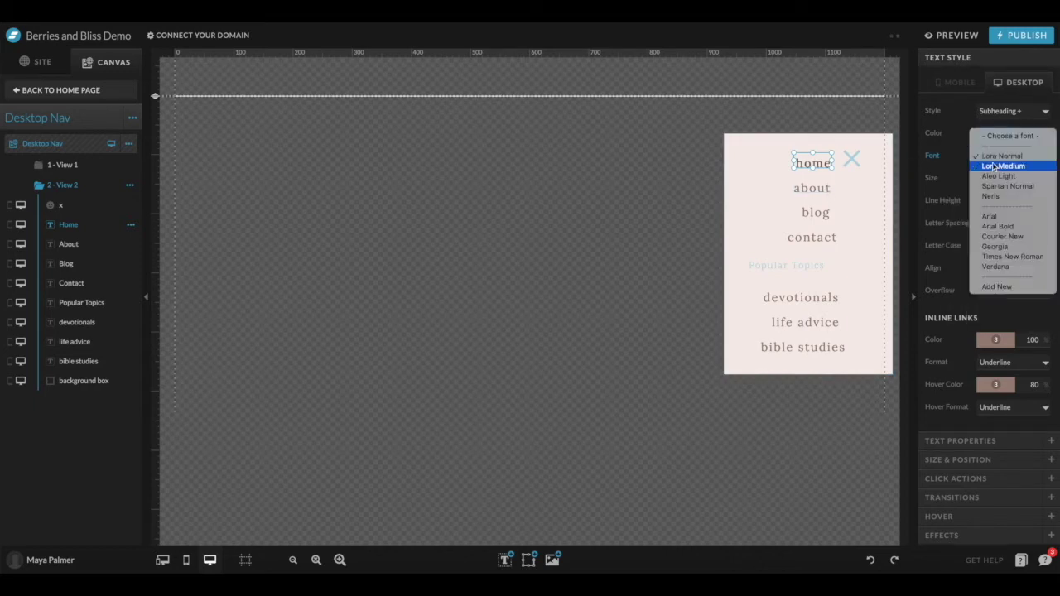
{"action": "left_click", "coordinate": [692, 204]}
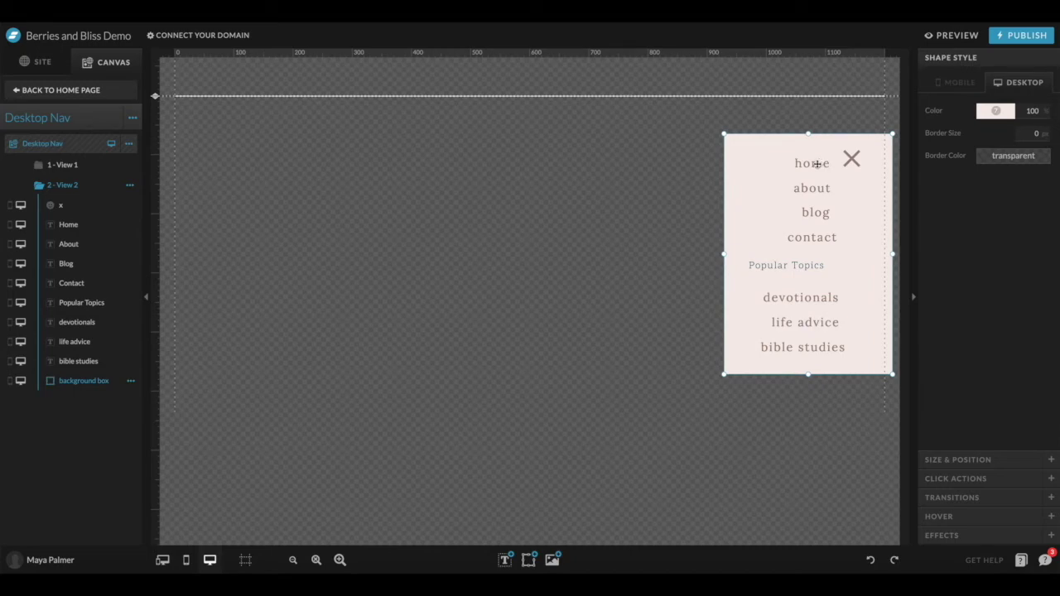
Edit the home menu text, then finish and select the blog item
{"action": "left_click", "coordinate": [816, 164]}
{"action": "double_click", "coordinate": [816, 164]}
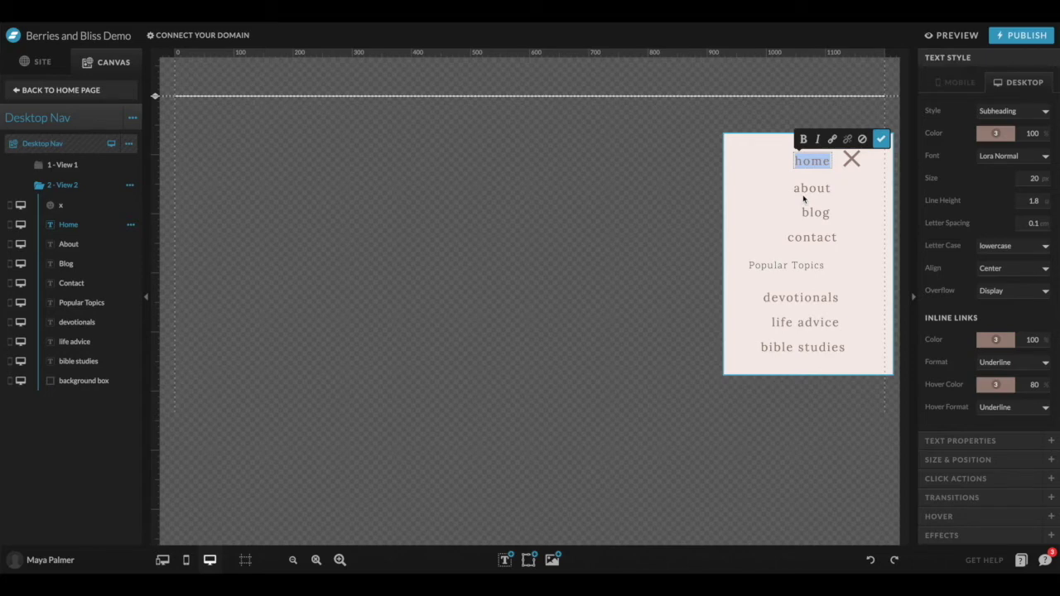
{"action": "left_click", "coordinate": [812, 209]}
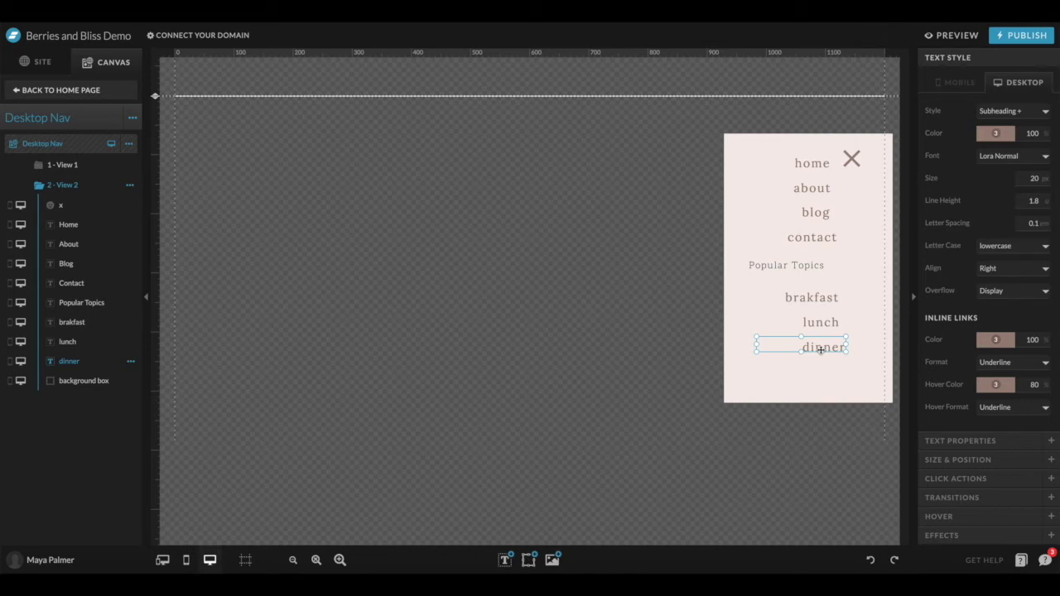
Duplicate the dinner item, place the copy below it and rename it 'dessert'
{"action": "key", "text": "ctrl+d"}
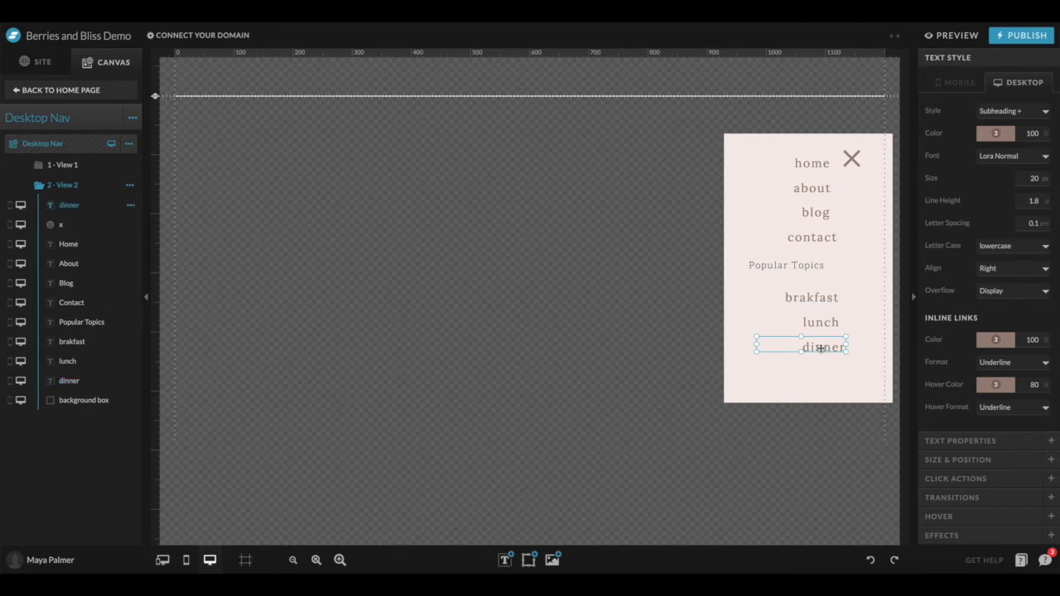
{"action": "left_click_drag", "start_coordinate": [820, 349], "coordinate": [820, 370]}
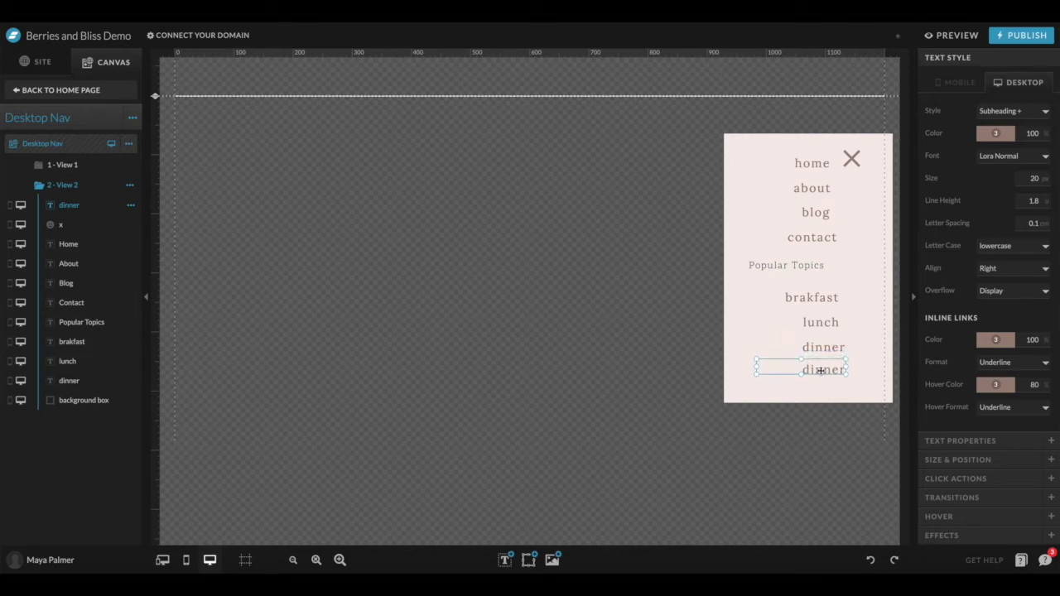
{"action": "left_click_drag", "start_coordinate": [821, 370], "coordinate": [821, 372]}
{"action": "double_click", "coordinate": [821, 372]}
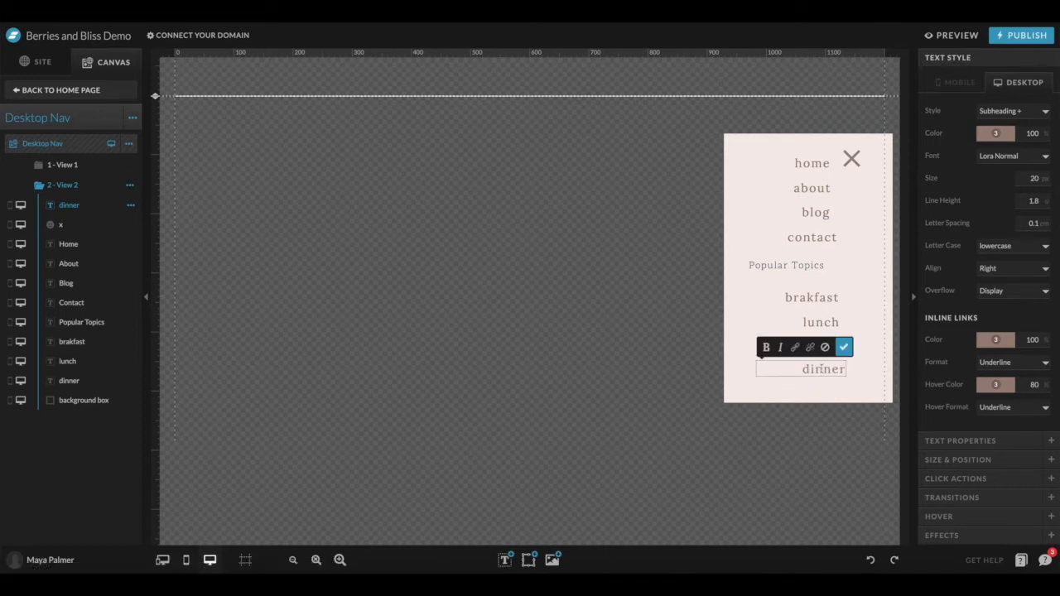
{"action": "type", "text": "dessert"}
{"action": "left_click", "coordinate": [787, 421]}
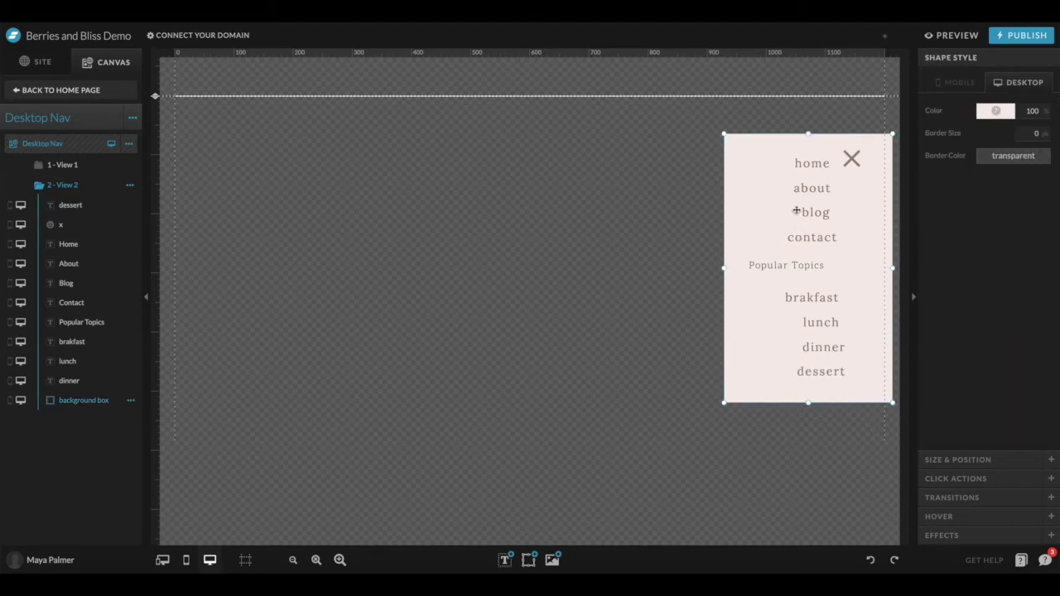
Review the home item's link settings and link the blog item to the Blog page
{"action": "left_click", "coordinate": [810, 164]}
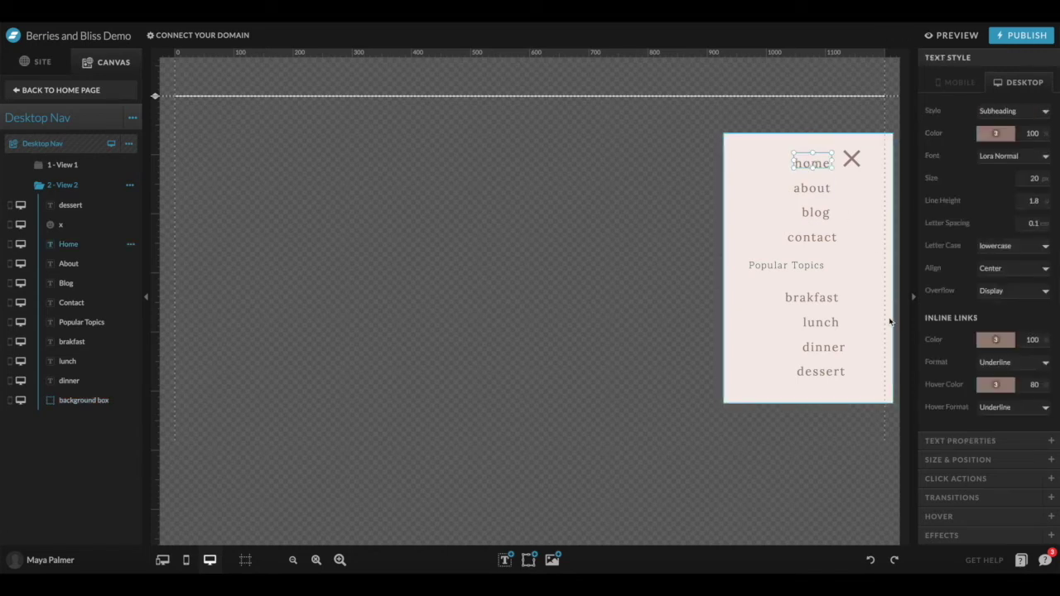
{"action": "left_click", "coordinate": [941, 479]}
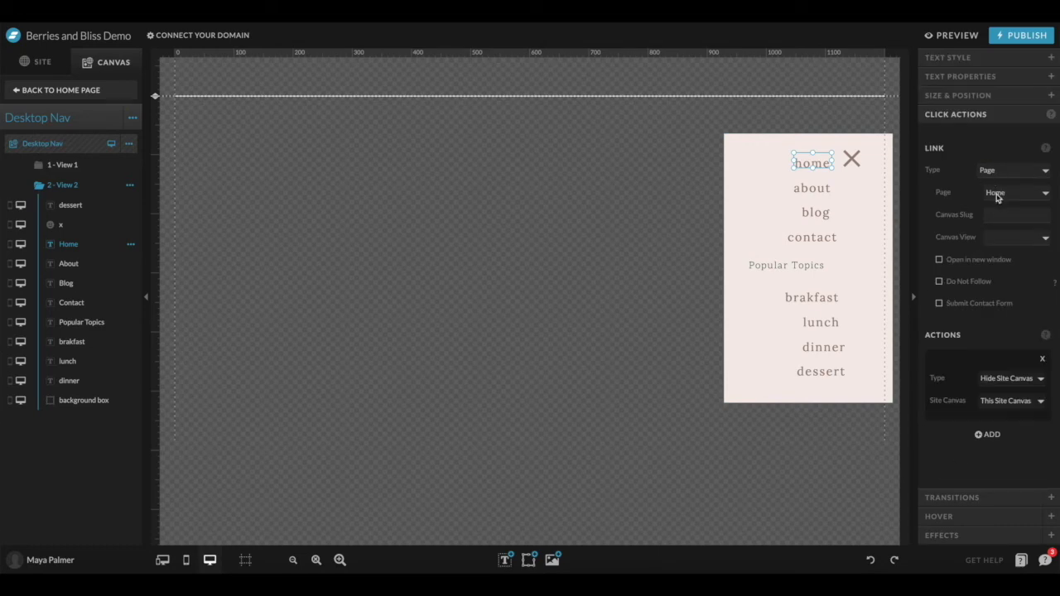
{"action": "left_click", "coordinate": [798, 191]}
{"action": "left_click", "coordinate": [805, 212]}
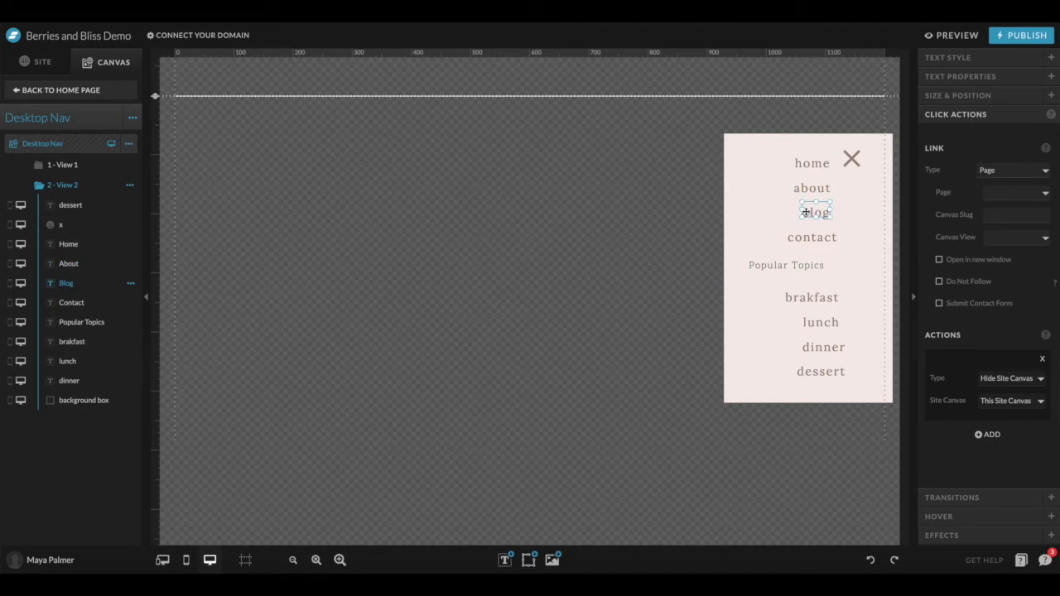
{"action": "left_click", "coordinate": [998, 197]}
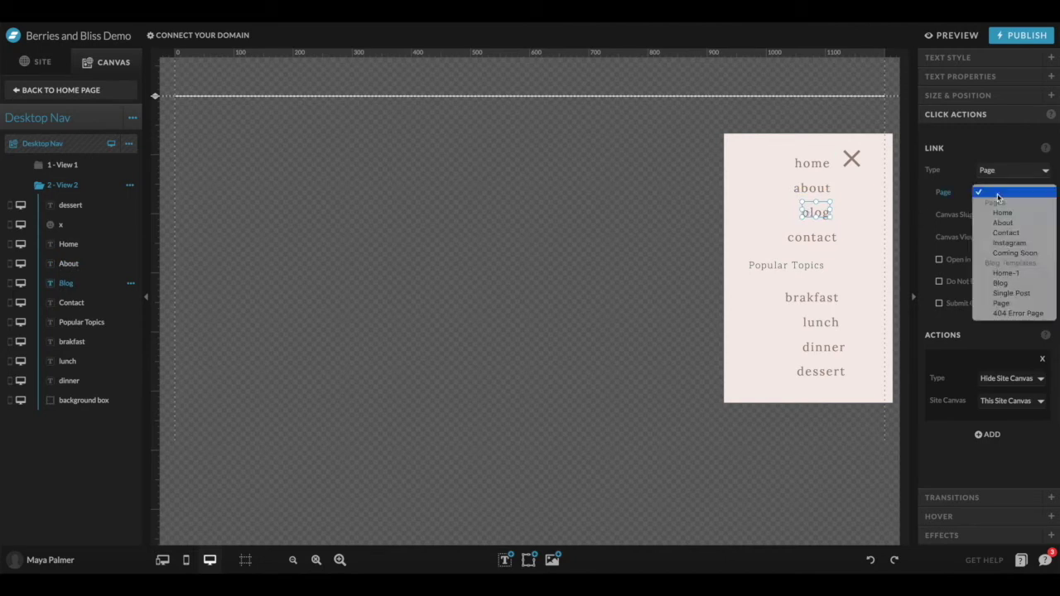
{"action": "left_click", "coordinate": [1000, 282]}
Check the contact item's canvas slug, then select the dessert item
{"action": "left_click", "coordinate": [810, 238]}
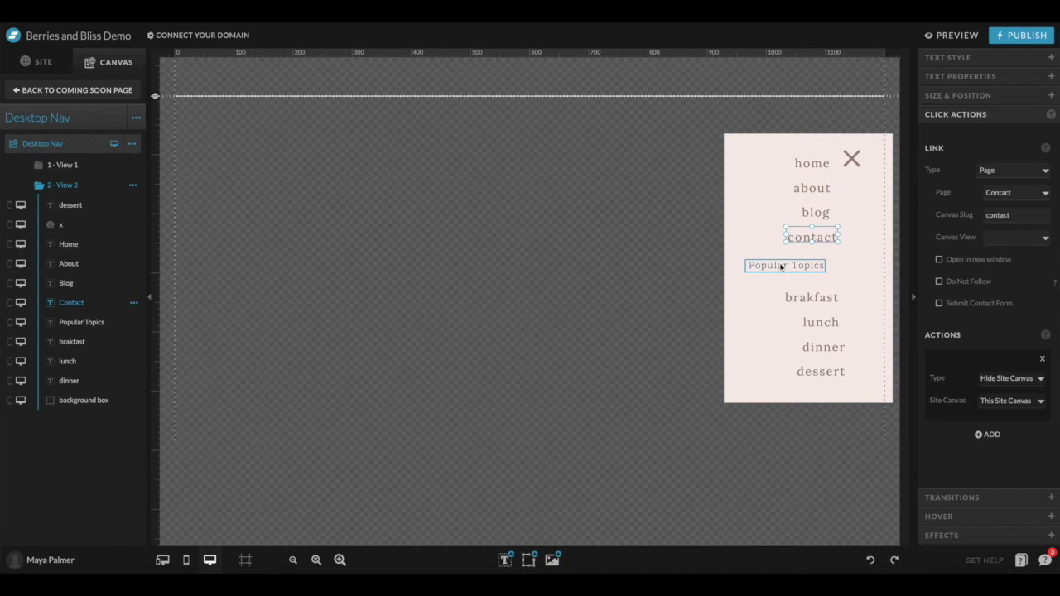
{"action": "double_click", "coordinate": [1006, 215]}
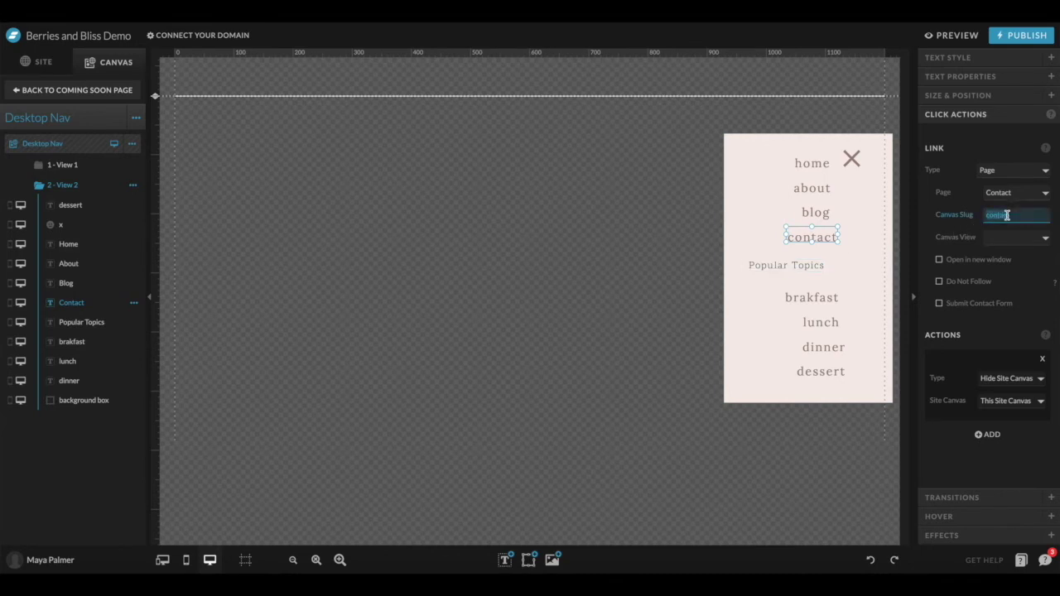
{"action": "left_click", "coordinate": [803, 362]}
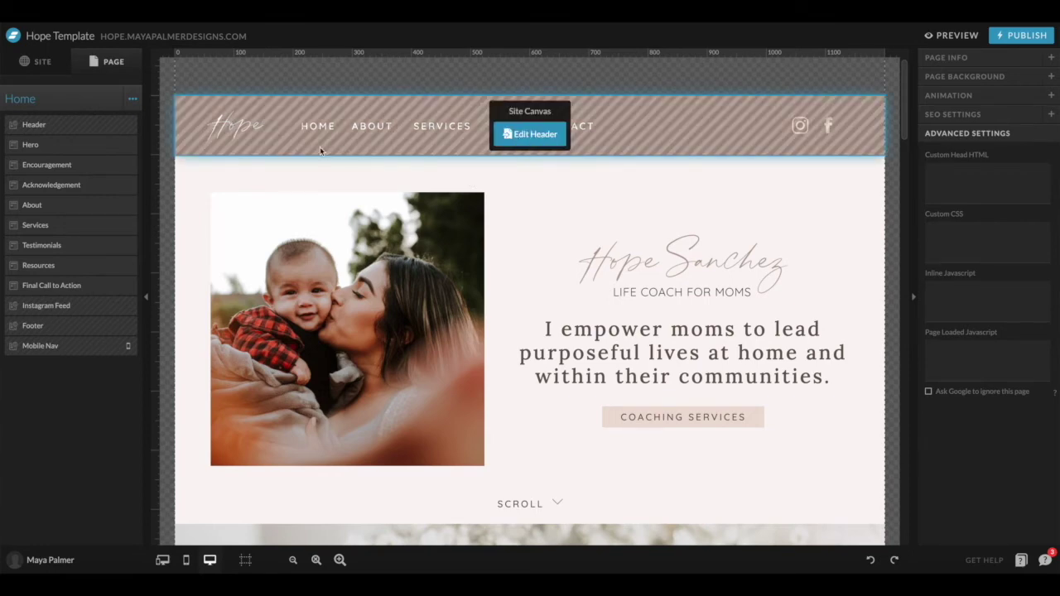
Open the Header canvas and inspect each nav link's target and the HOME text styling
{"action": "mouse_move", "coordinate": [455, 125]}
{"action": "left_click", "coordinate": [533, 136]}
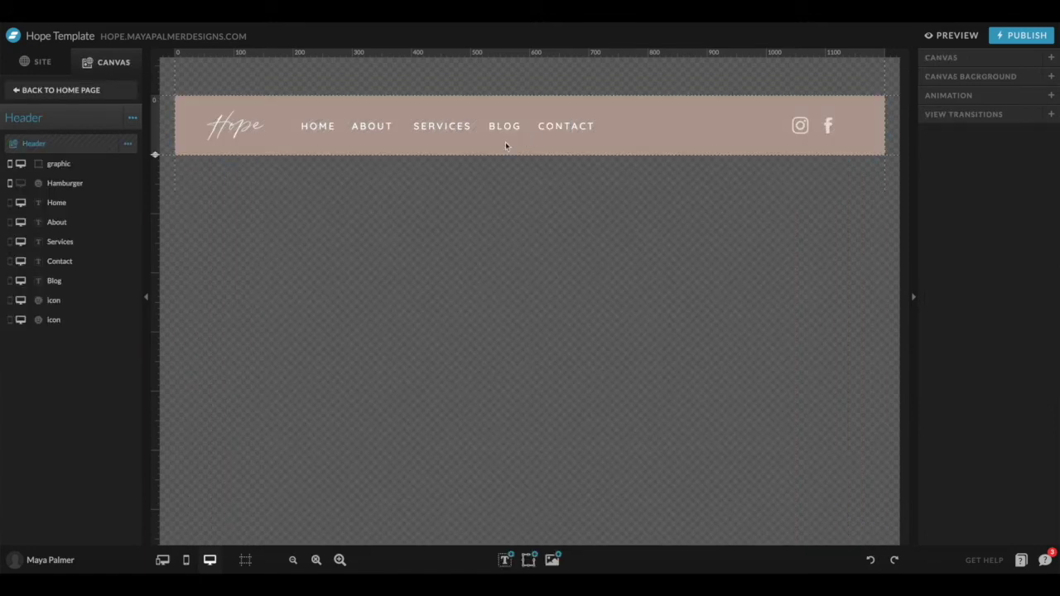
{"action": "left_click", "coordinate": [313, 127]}
{"action": "left_click", "coordinate": [362, 127]}
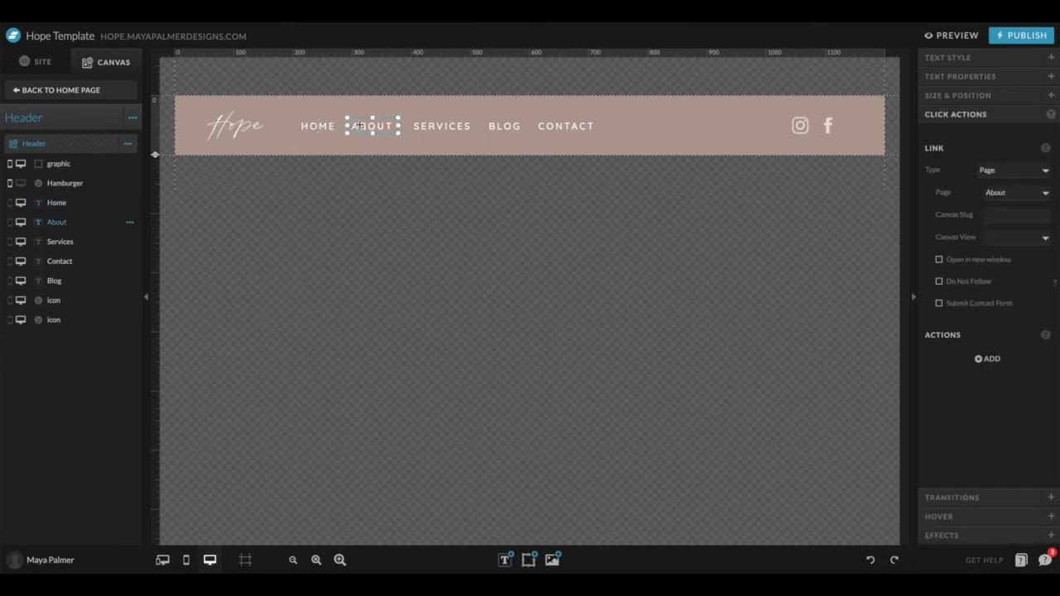
{"action": "left_click", "coordinate": [436, 127]}
{"action": "left_click", "coordinate": [502, 127]}
{"action": "left_click", "coordinate": [563, 127]}
{"action": "left_click", "coordinate": [327, 130]}
{"action": "left_click", "coordinate": [976, 59]}
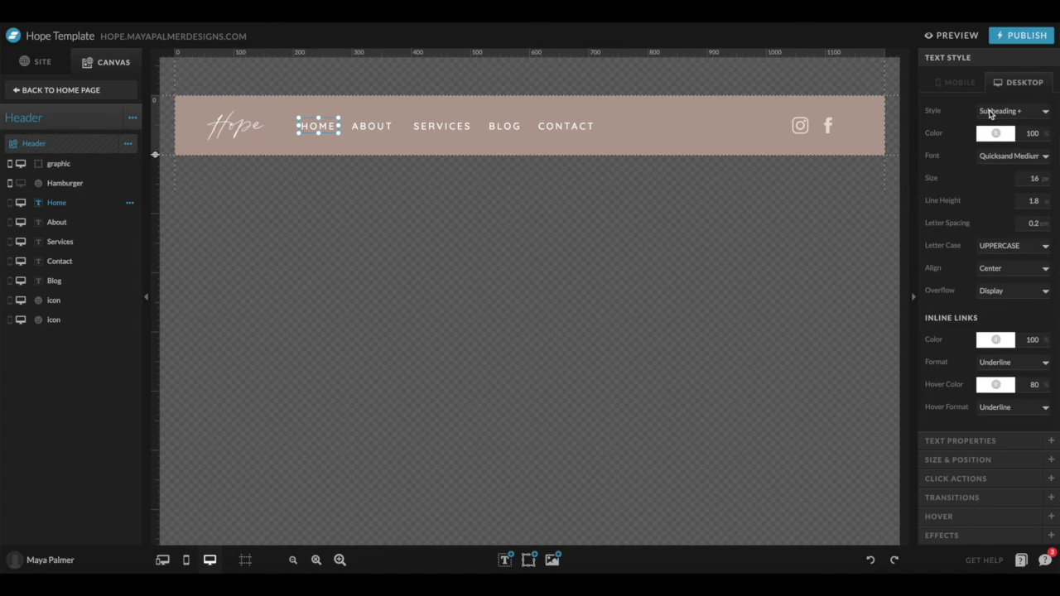
Check the header's background colour and the HOME link's destination page
{"action": "left_click", "coordinate": [677, 130]}
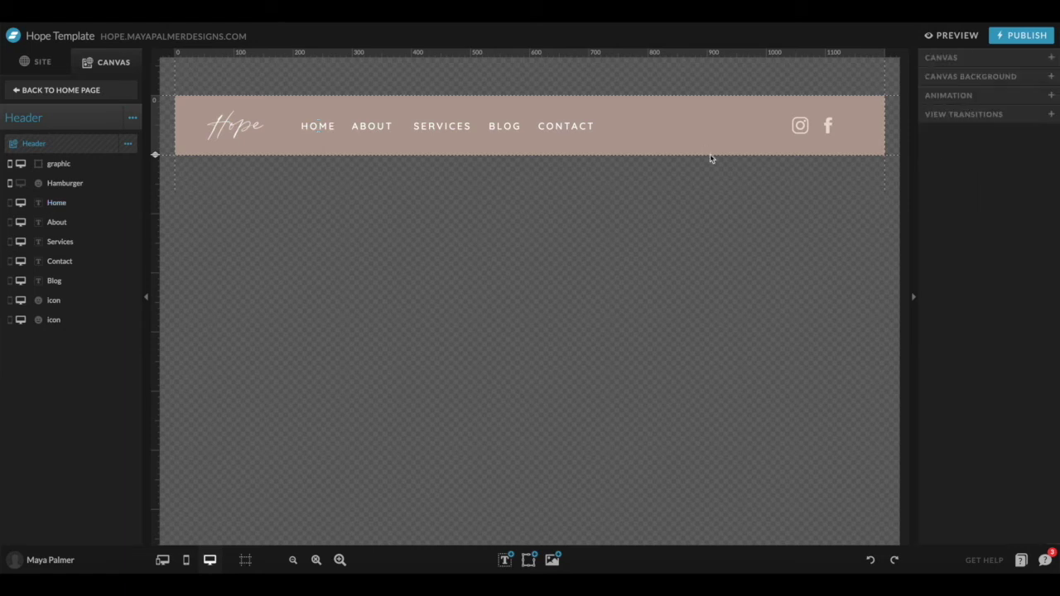
{"action": "left_click", "coordinate": [967, 77]}
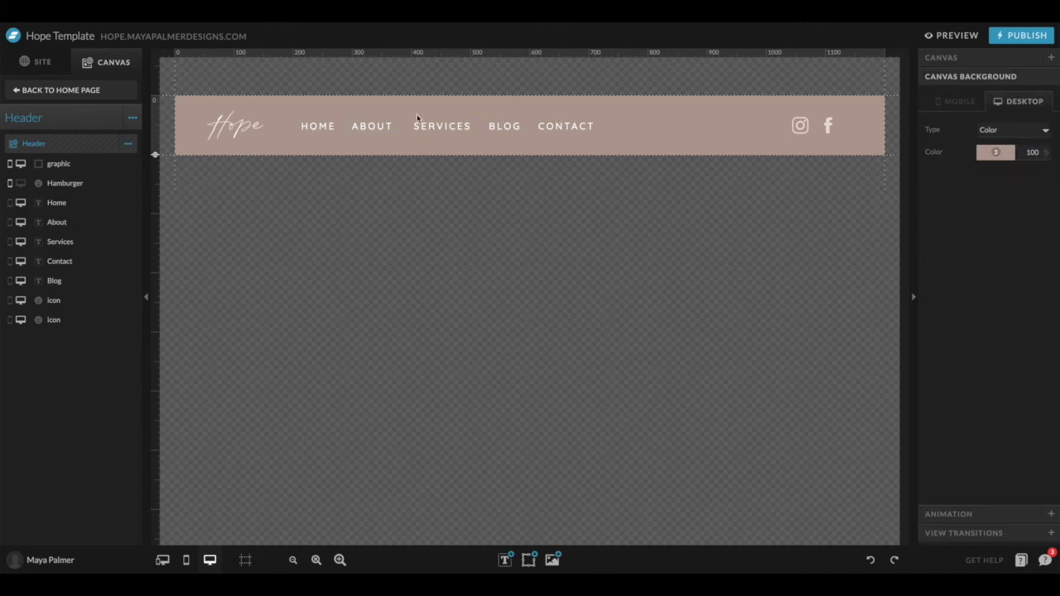
{"action": "left_click", "coordinate": [318, 127]}
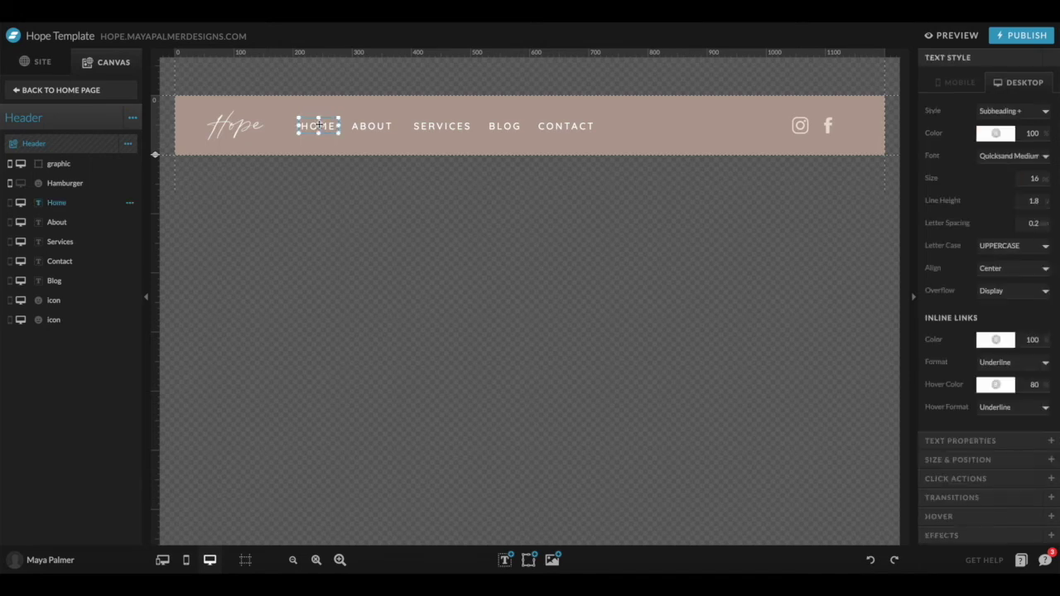
{"action": "left_click", "coordinate": [935, 478]}
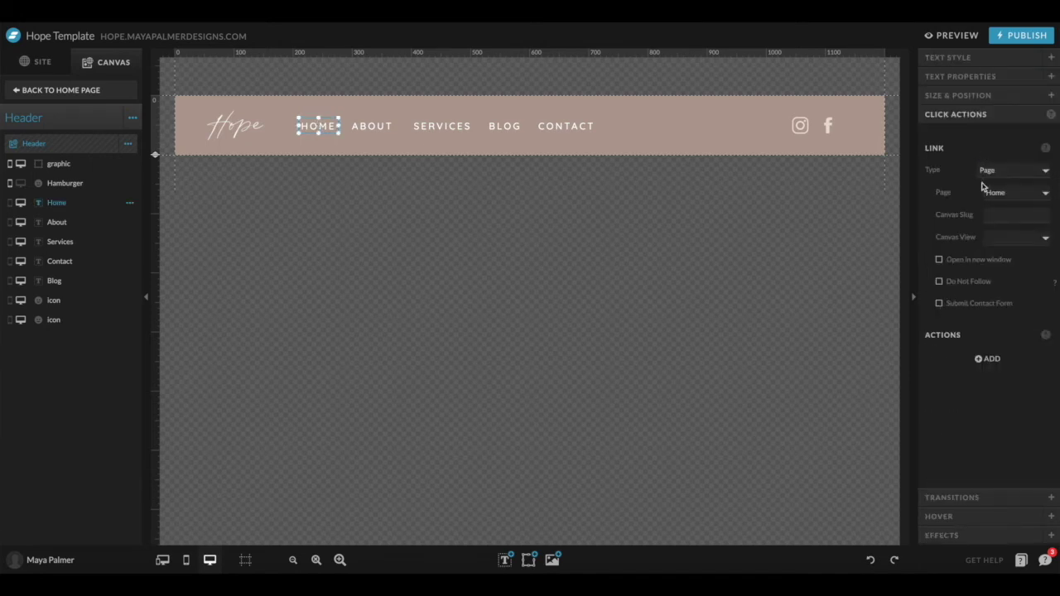
Check the ABOUT and BLOG page links, then view the Instagram icon's link-type choices
{"action": "left_click", "coordinate": [372, 126]}
{"action": "left_click", "coordinate": [504, 125]}
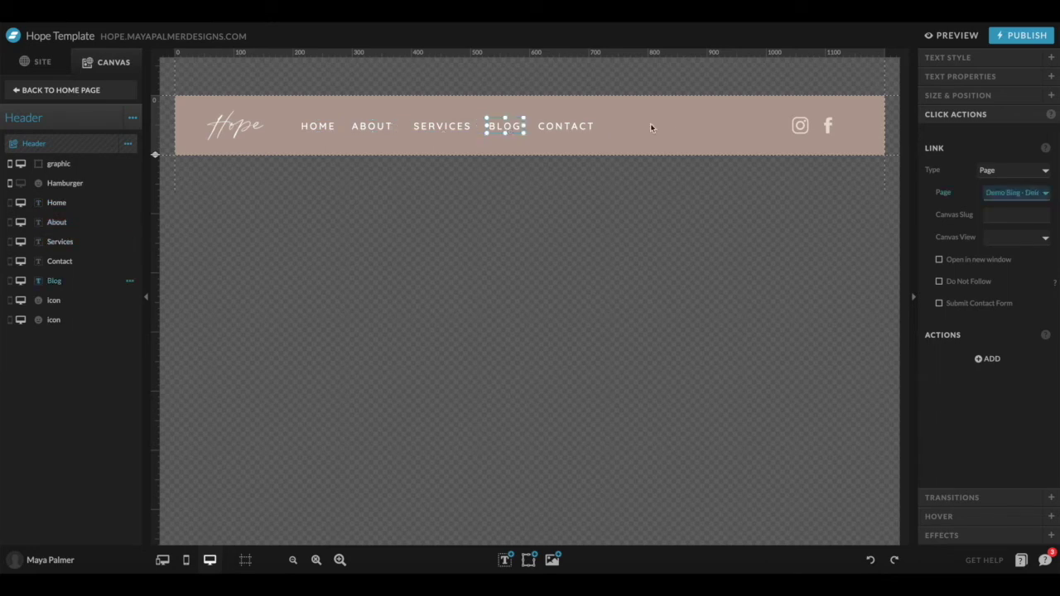
{"action": "left_click", "coordinate": [1012, 192]}
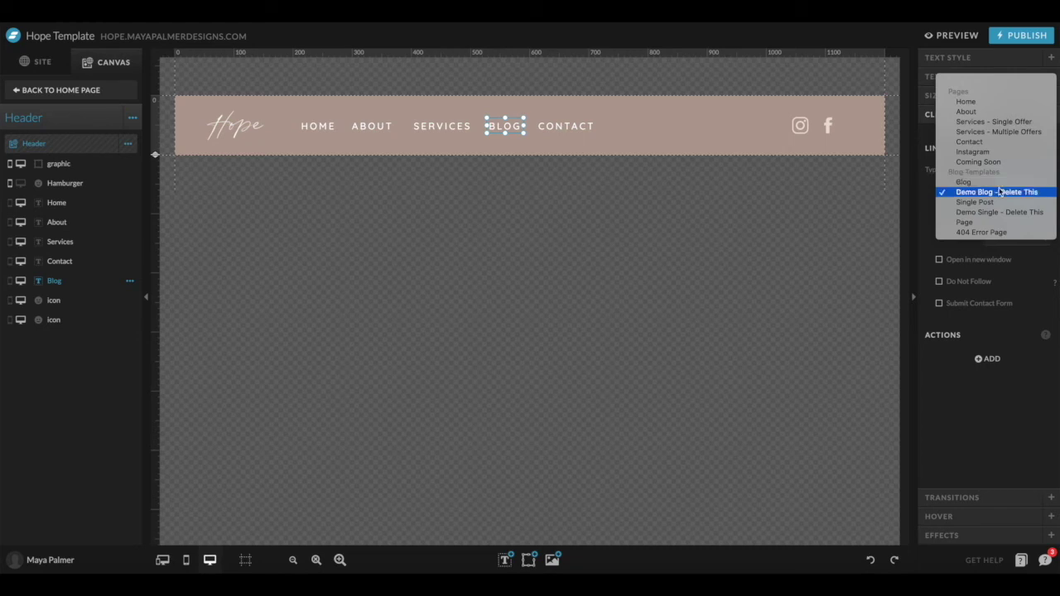
{"action": "left_click", "coordinate": [794, 126]}
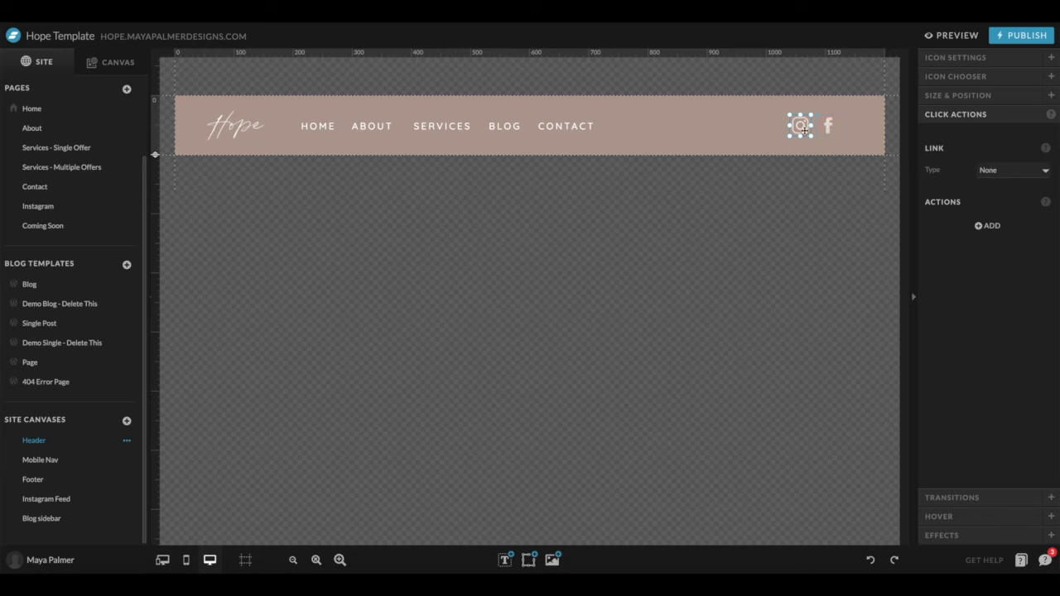
{"action": "left_click", "coordinate": [990, 171]}
{"action": "left_click", "coordinate": [992, 211]}
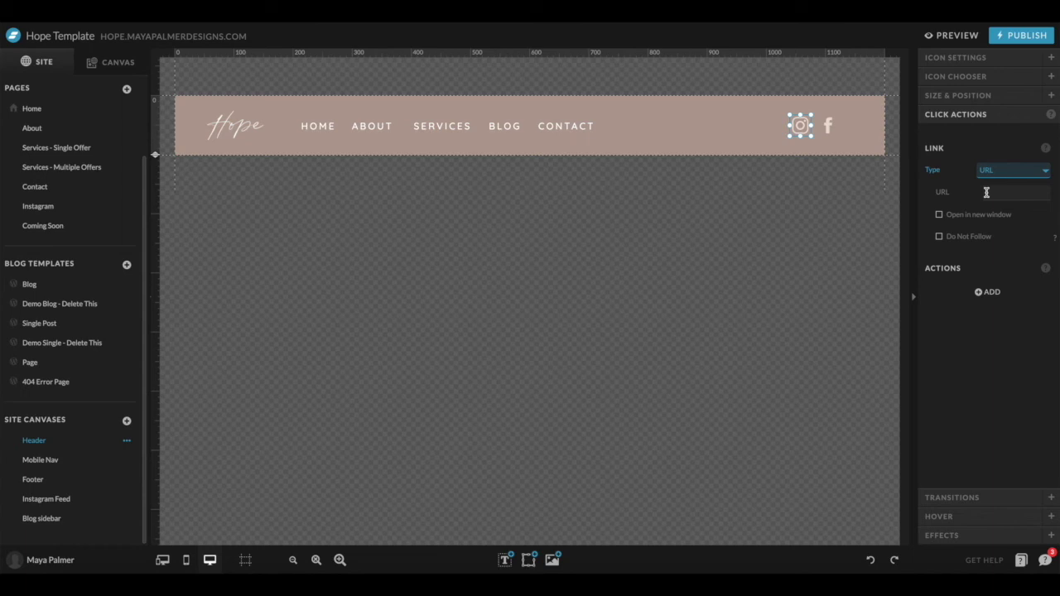
{"action": "left_click", "coordinate": [990, 173]}
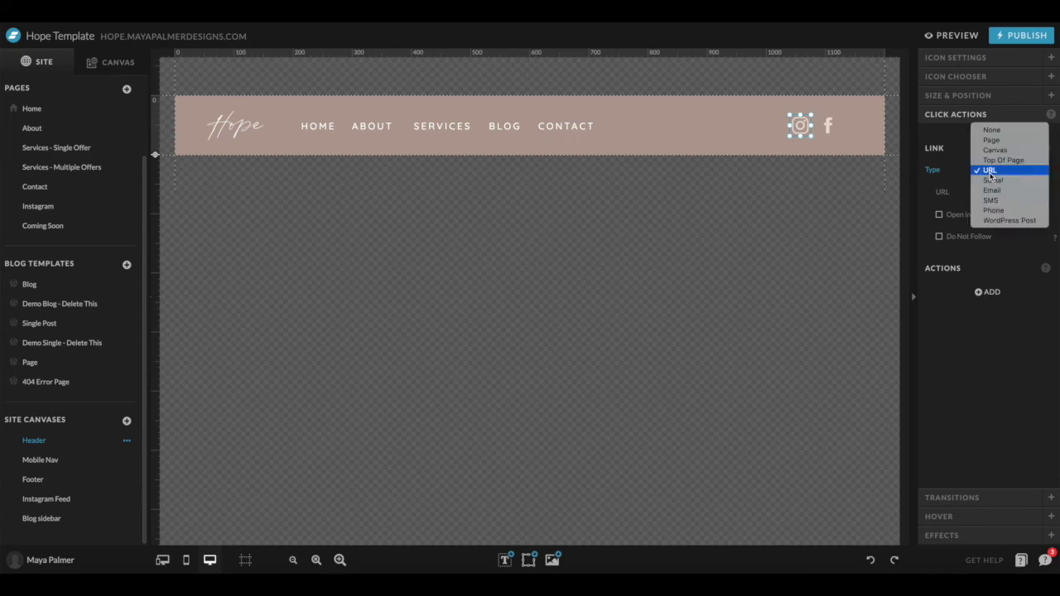
{"action": "left_click", "coordinate": [991, 130]}
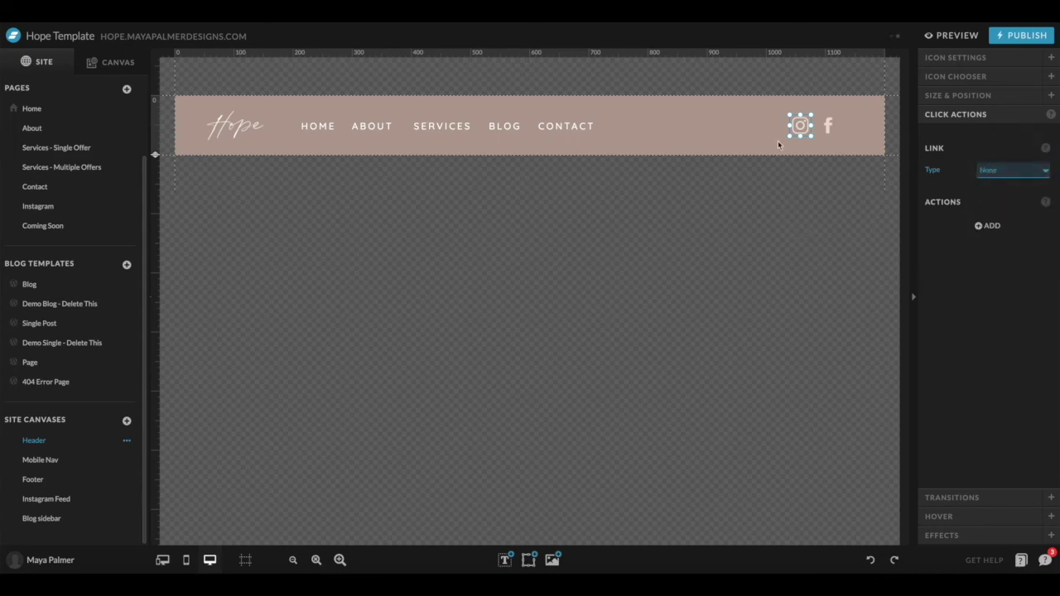
{"action": "left_click", "coordinate": [829, 127]}
{"action": "left_click", "coordinate": [223, 130]}
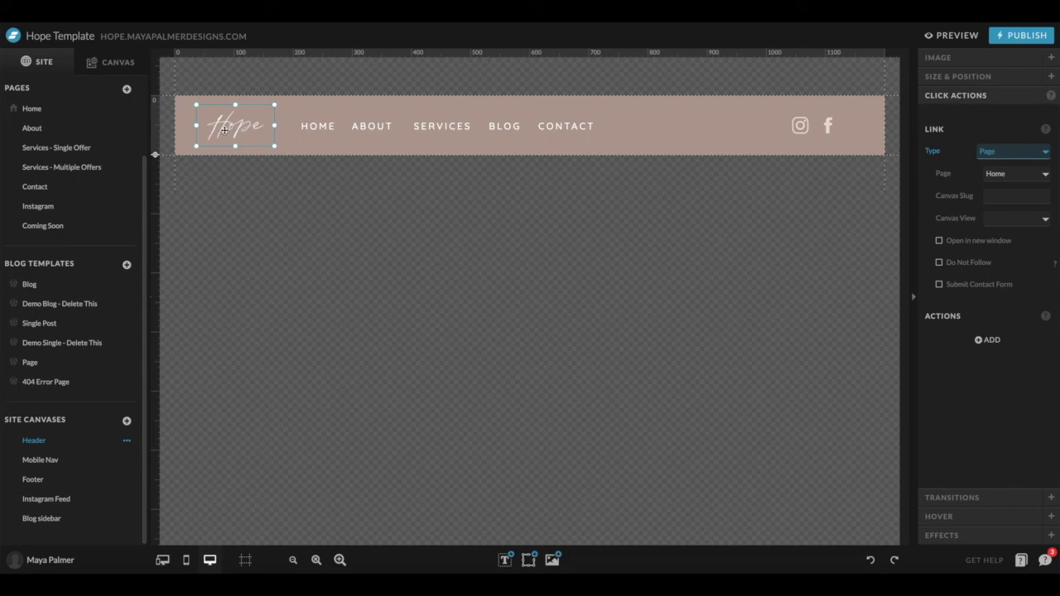